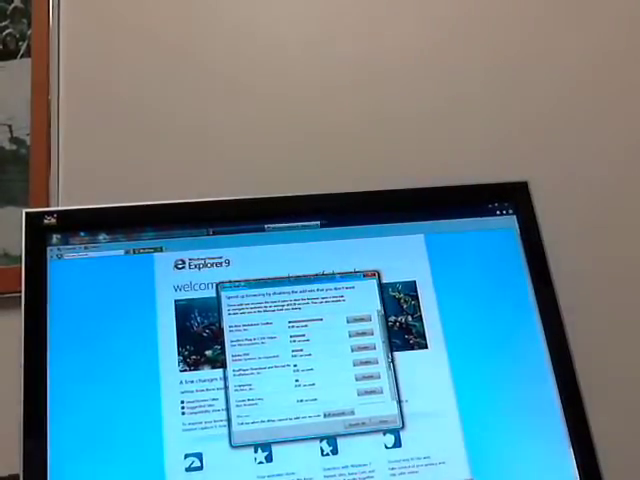
{"action": "scroll", "coordinate": [300, 360], "scroll_direction": "down", "scroll_amount": 1}
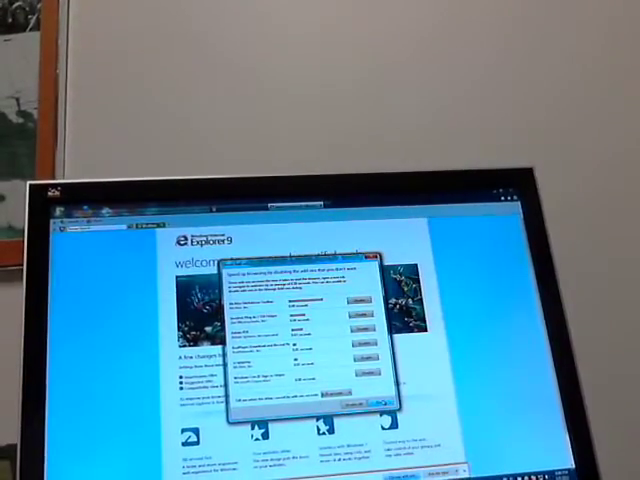
Dismiss the add-on performance dialog with Done
{"action": "left_click", "coordinate": [381, 402]}
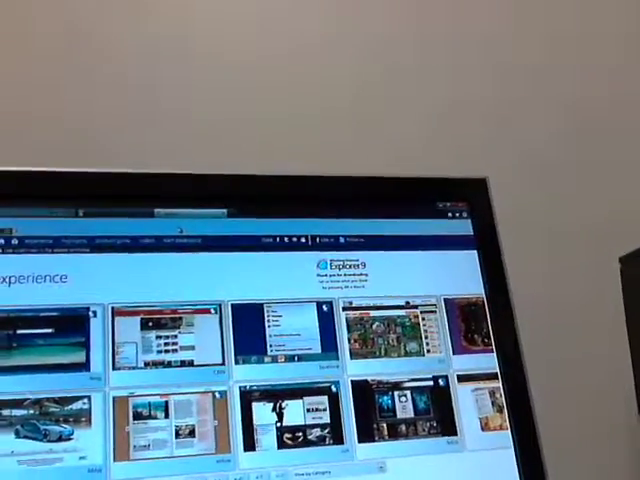
{"action": "type", "text": "we"}
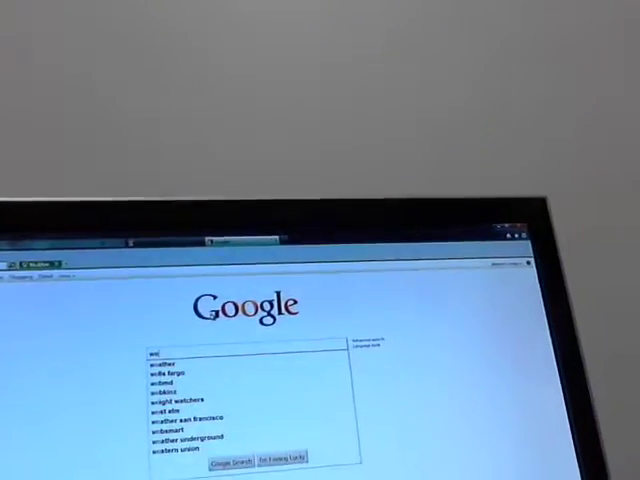
{"action": "type", "text": "b"}
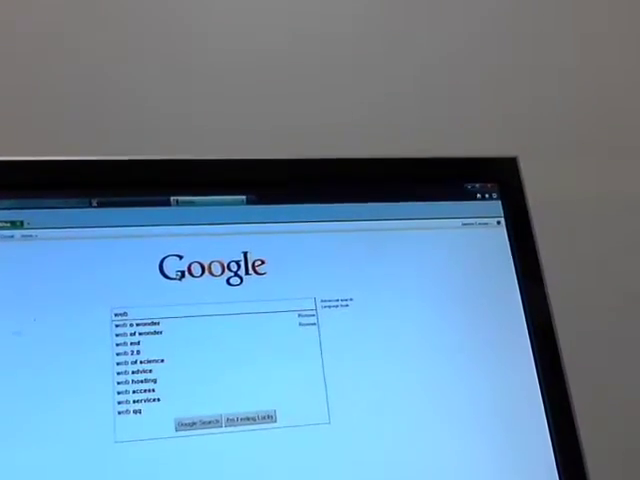
Search Google for 'web o wonder' and open Mozilla's Web O' Wonder result
{"action": "key", "text": "Down"}
{"action": "key", "text": "Return"}
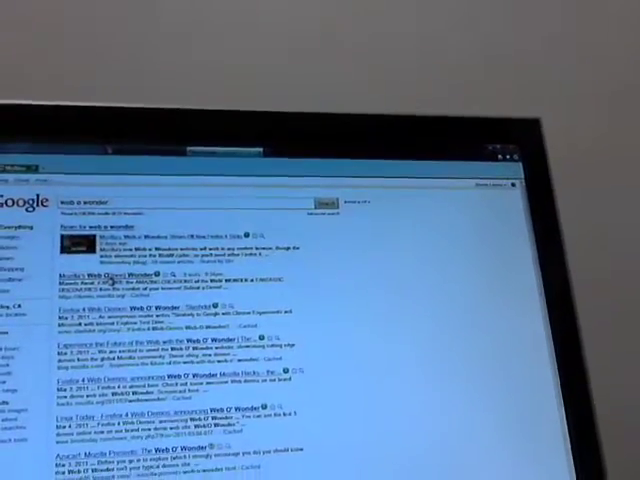
{"action": "left_click", "coordinate": [102, 276]}
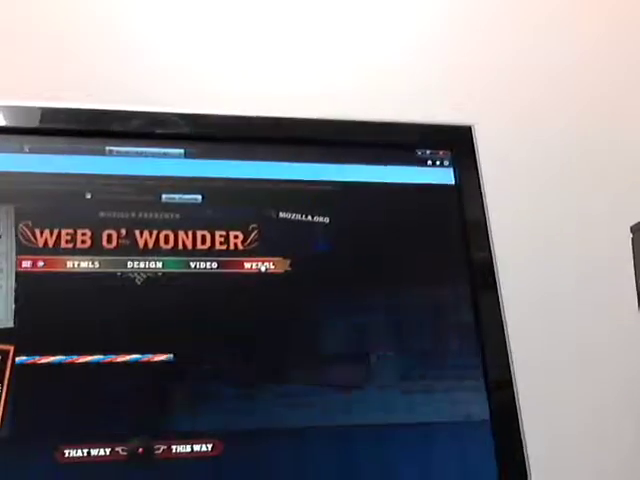
Advance to the HTML5 Poster demo and play the HTML5 & Friends video
{"action": "left_click", "coordinate": [202, 444]}
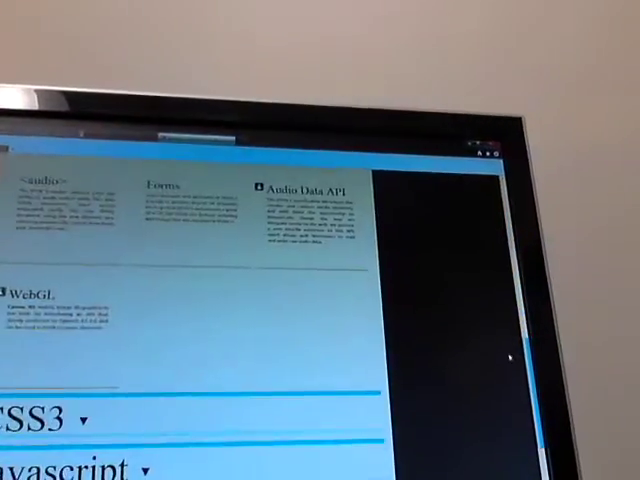
{"action": "scroll", "coordinate": [510, 357], "scroll_direction": "up", "scroll_amount": 2}
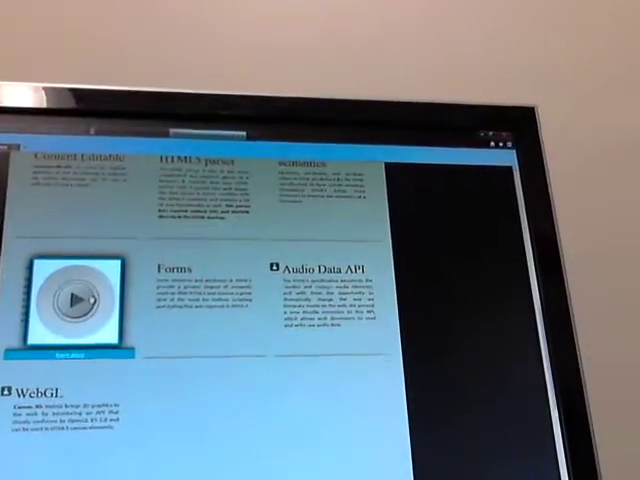
{"action": "left_click", "coordinate": [73, 302]}
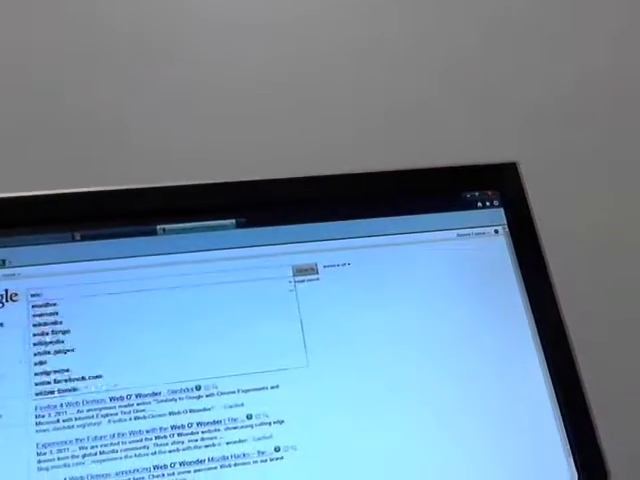
{"action": "type", "text": "ebgl internet explor"}
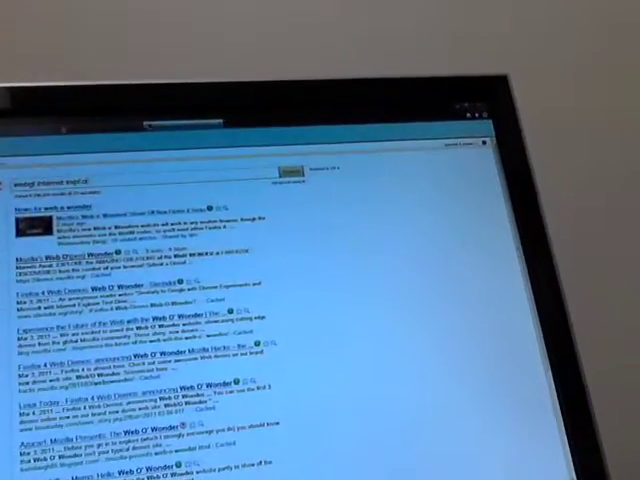
{"action": "type", "text": " 9"}
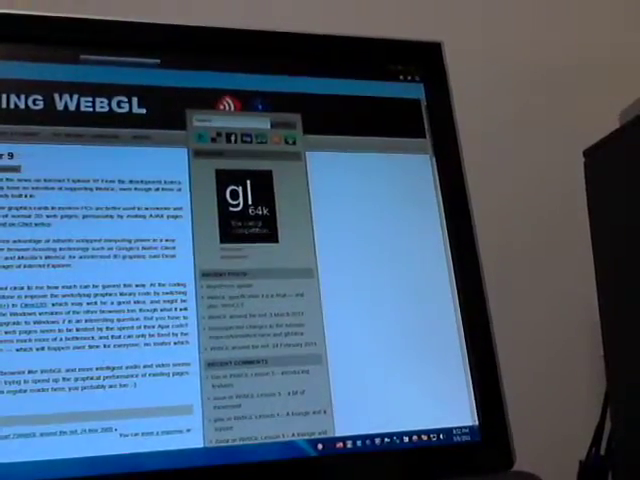
{"action": "scroll", "coordinate": [326, 214], "scroll_direction": "down", "scroll_amount": 3}
{"action": "scroll", "coordinate": [240, 260], "scroll_direction": "down", "scroll_amount": 3}
{"action": "scroll", "coordinate": [240, 260], "scroll_direction": "down", "scroll_amount": 3}
{"action": "scroll", "coordinate": [240, 260], "scroll_direction": "up", "scroll_amount": 10}
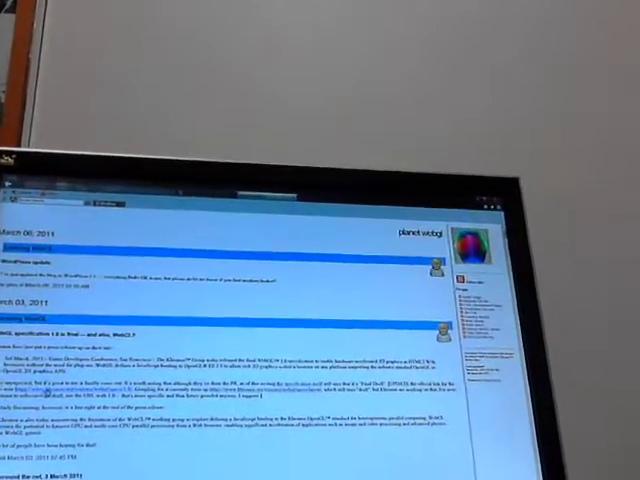
View the WebGL 1.0 specification page, then go back to the Planet WebGL blog
{"action": "left_click", "coordinate": [36, 386]}
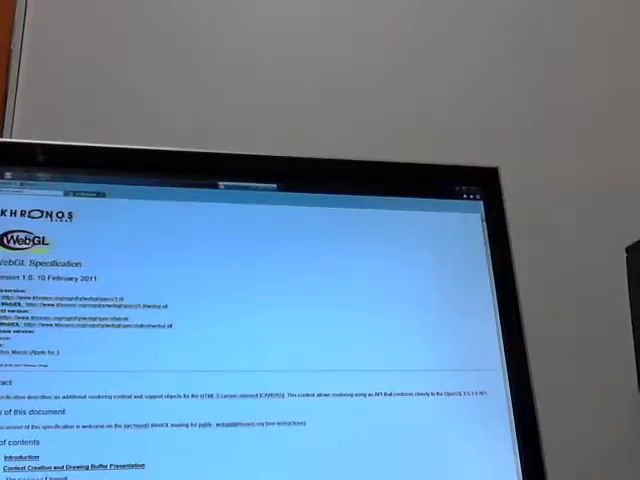
{"action": "key", "text": "alt+Left"}
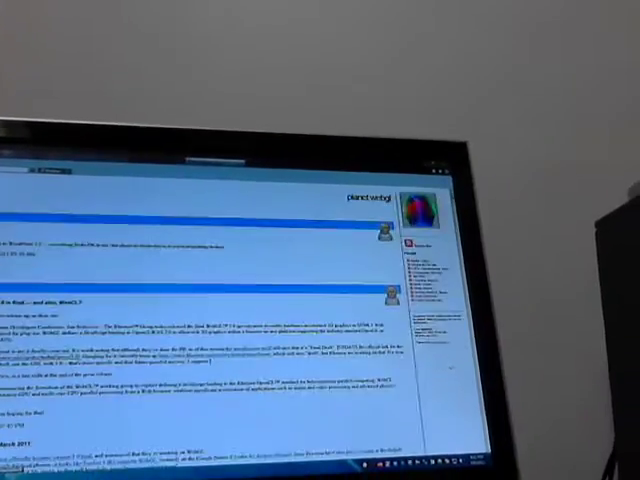